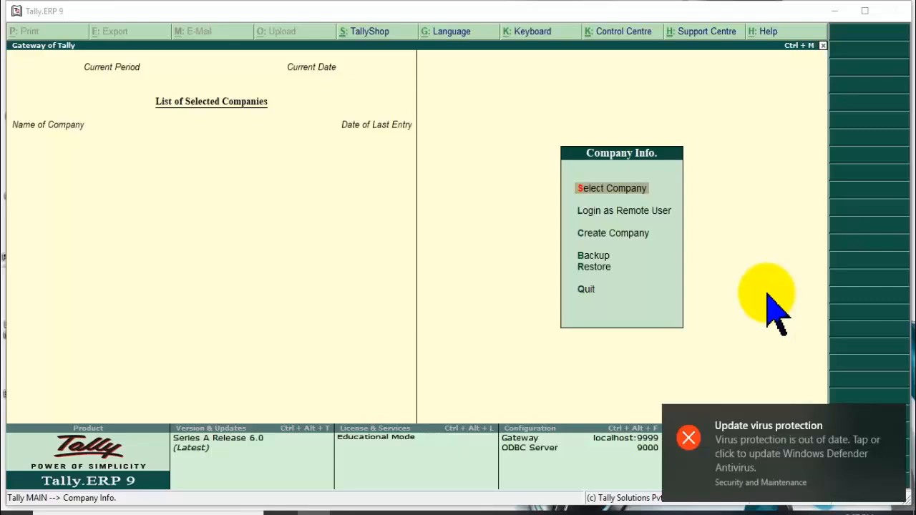
left_click(683, 437)
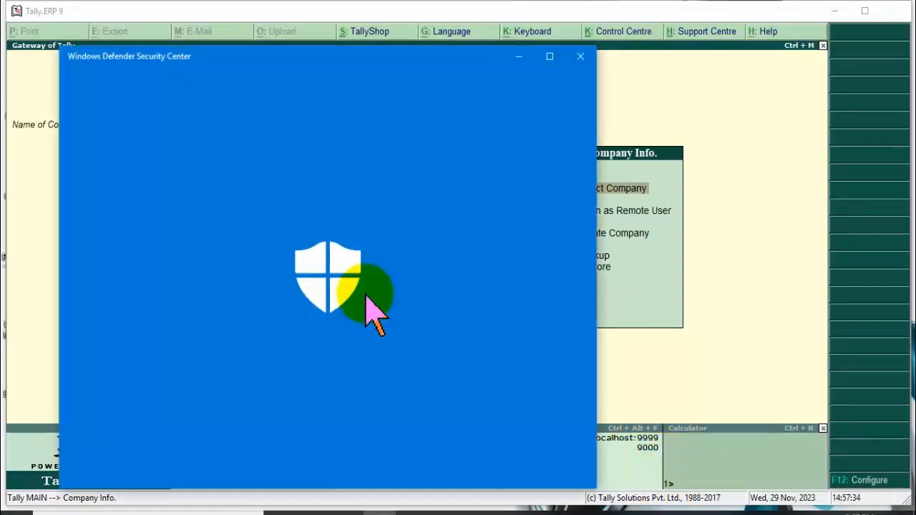
left_click(580, 56)
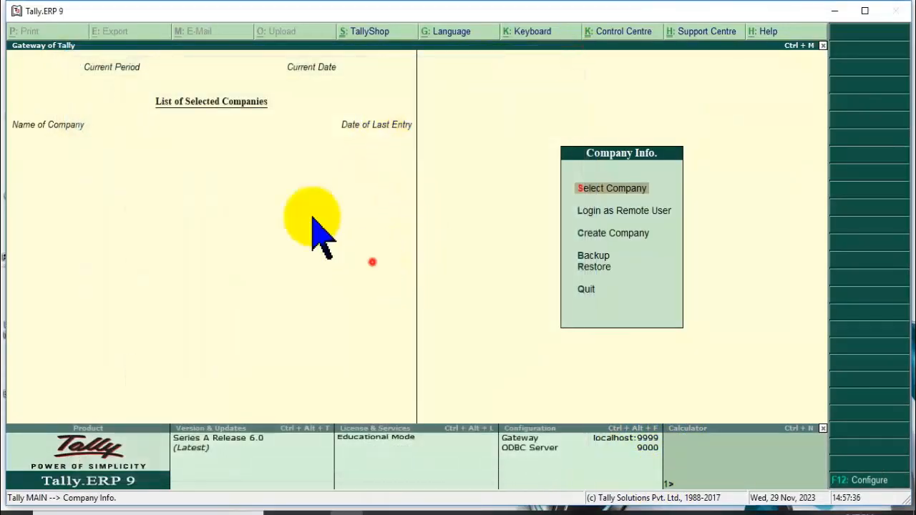
left_click(372, 262)
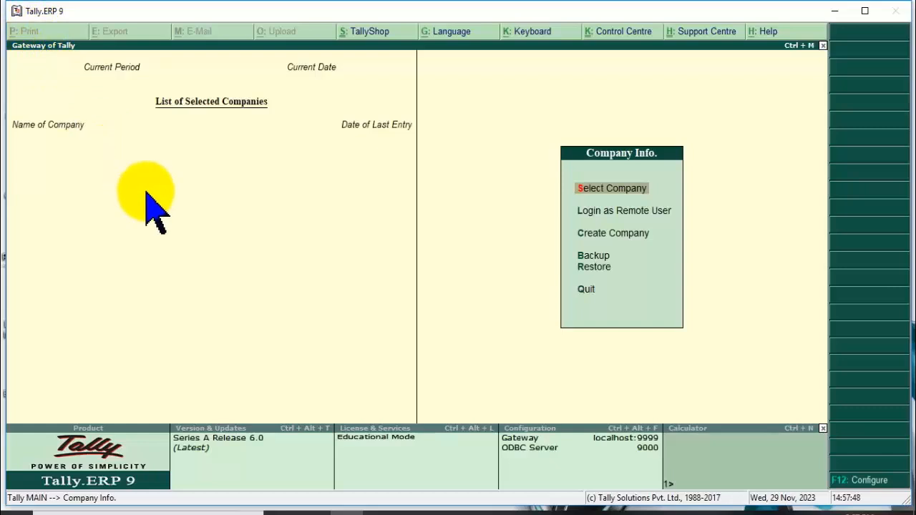
Bring up the quit confirmation and dismiss it, staying on the Company Info. screen
key("Escape")
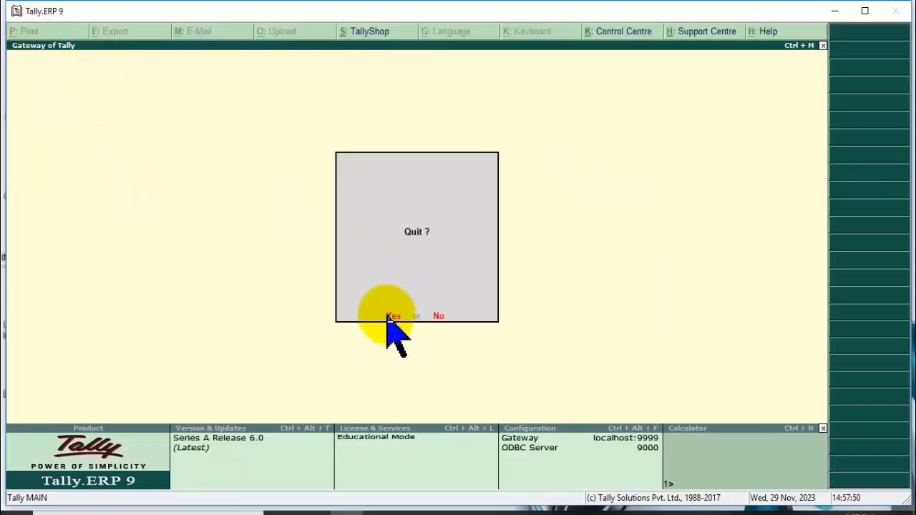
key("Escape")
key("Escape")
key("Escape")
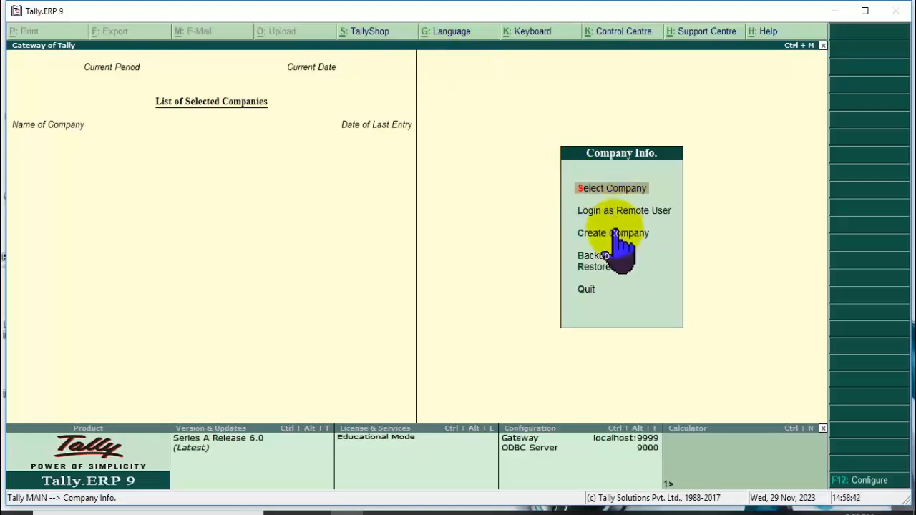
Set the keyboard language to Hindi
left_click(521, 32)
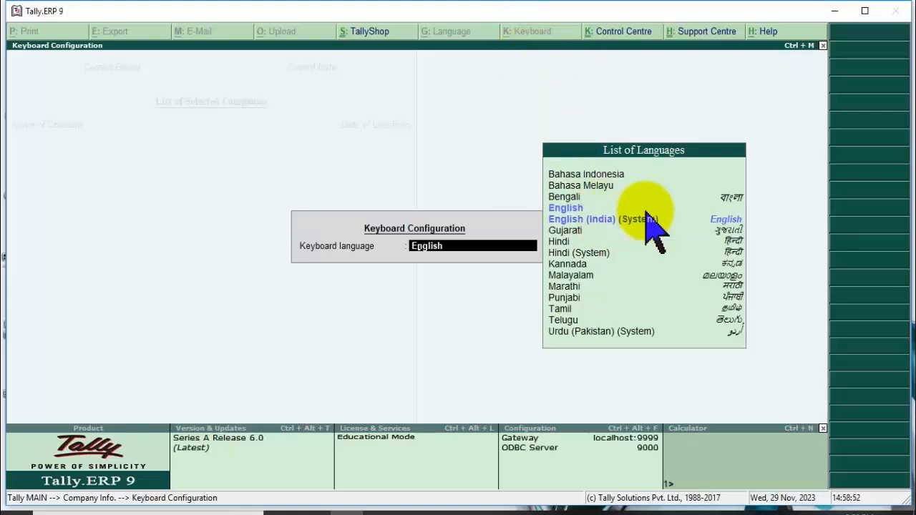
type("H")
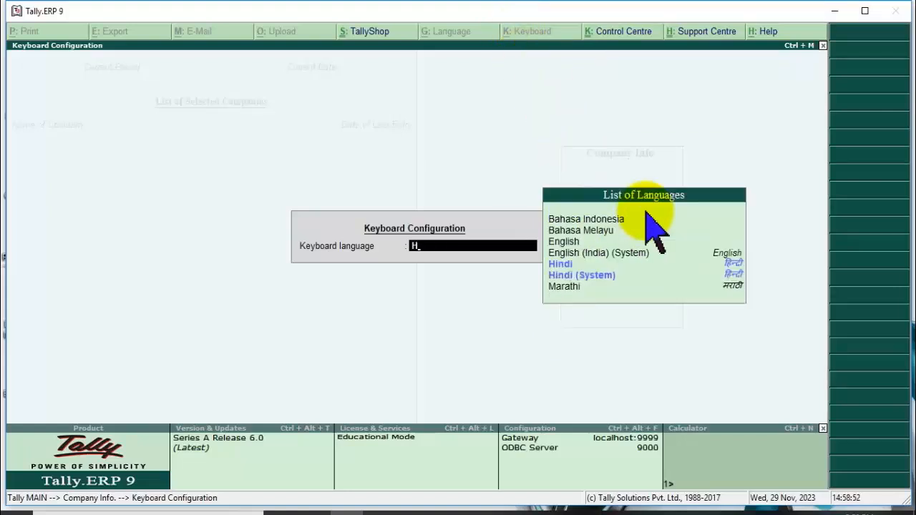
left_click(577, 264)
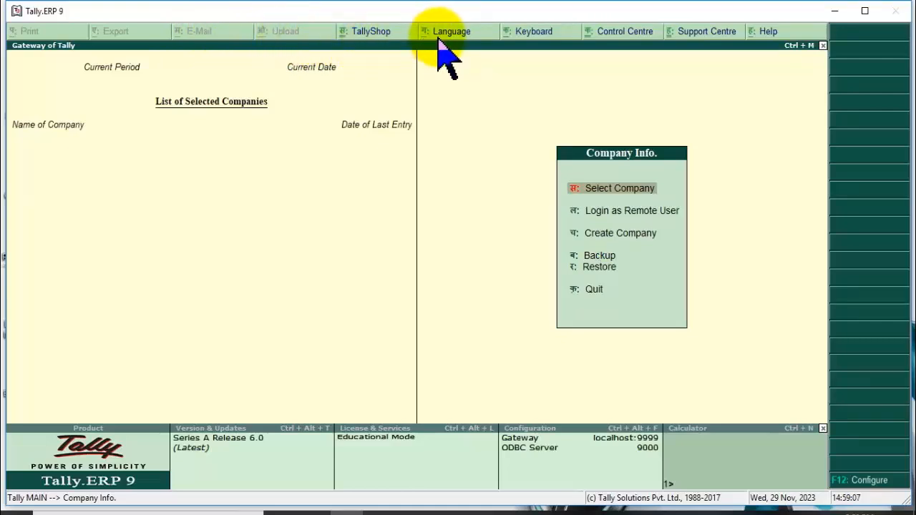
Switch the keyboard language back to English
left_click(537, 32)
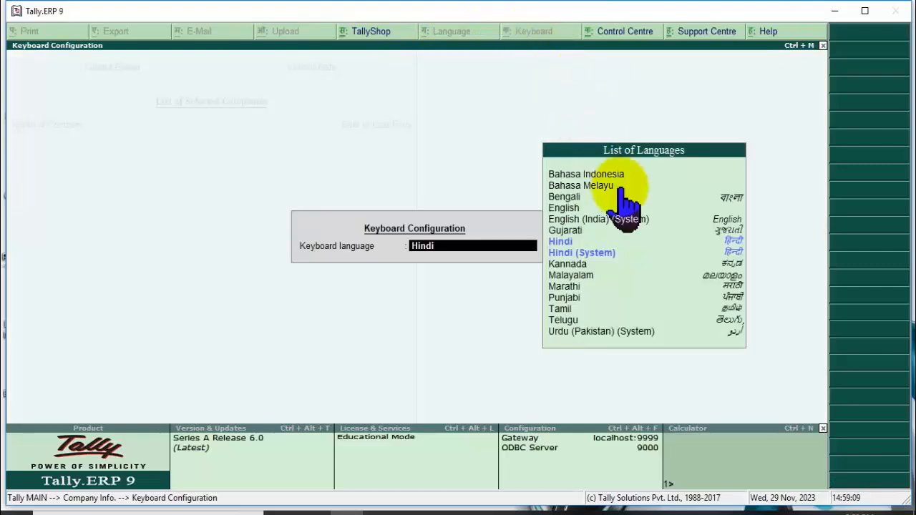
left_click(574, 209)
left_click(575, 219)
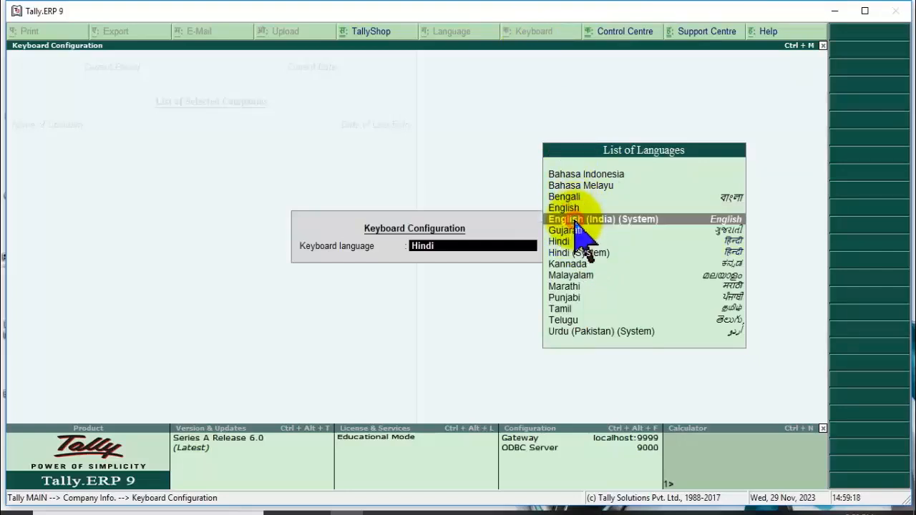
double_click(575, 208)
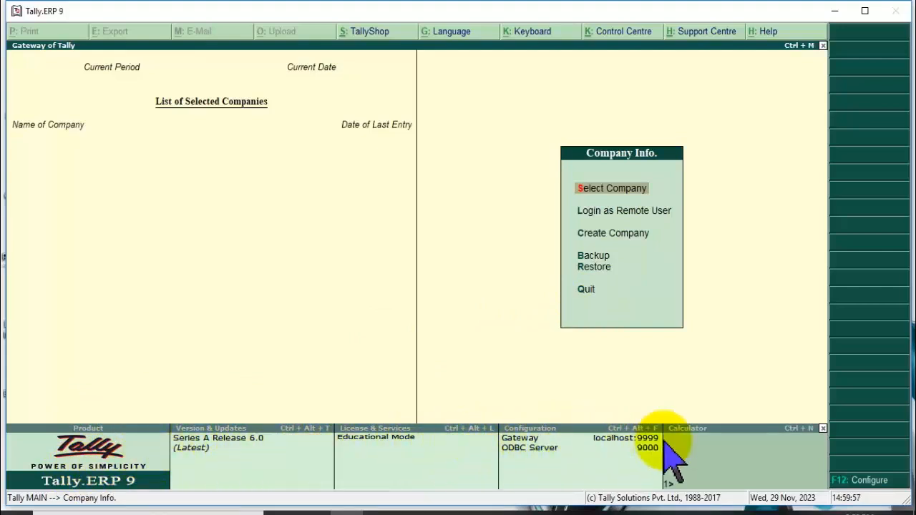
Calculate 10/2 and 10-2 in the built-in calculator and return to the Company Info. screen
left_click(708, 474)
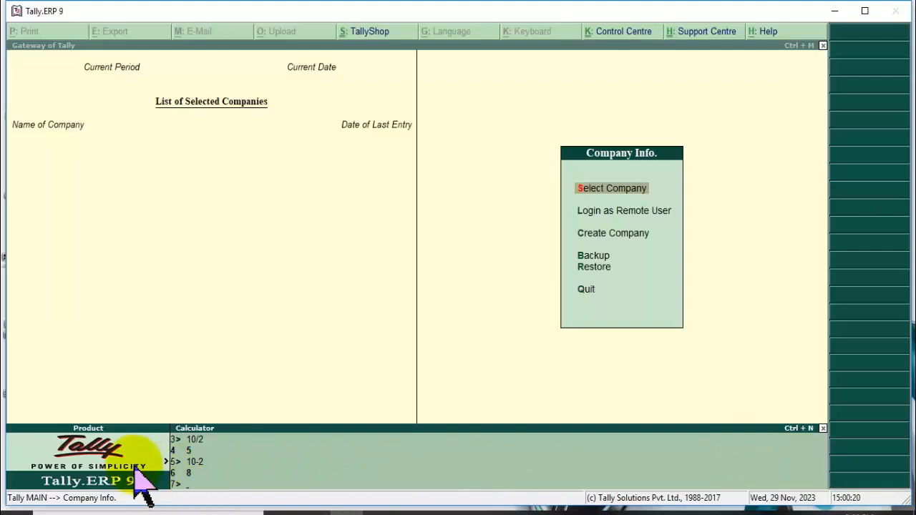
left_click(250, 342)
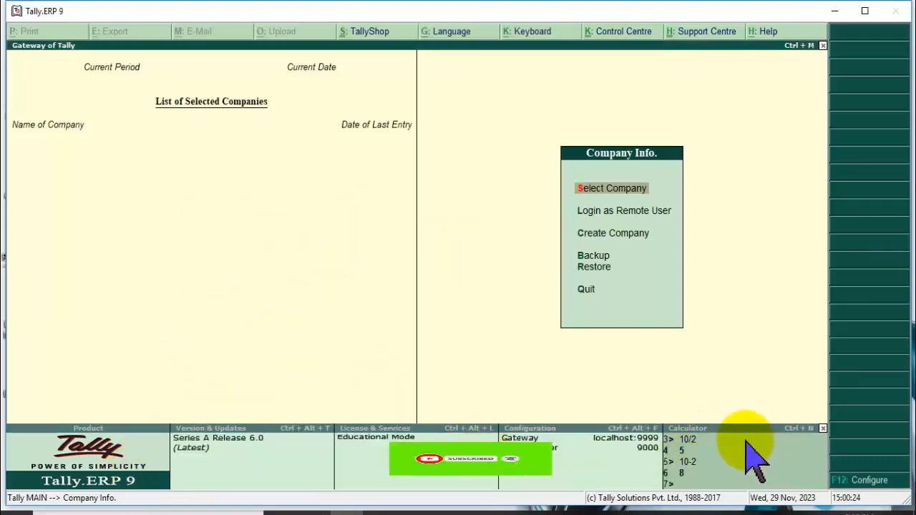
left_click(748, 479)
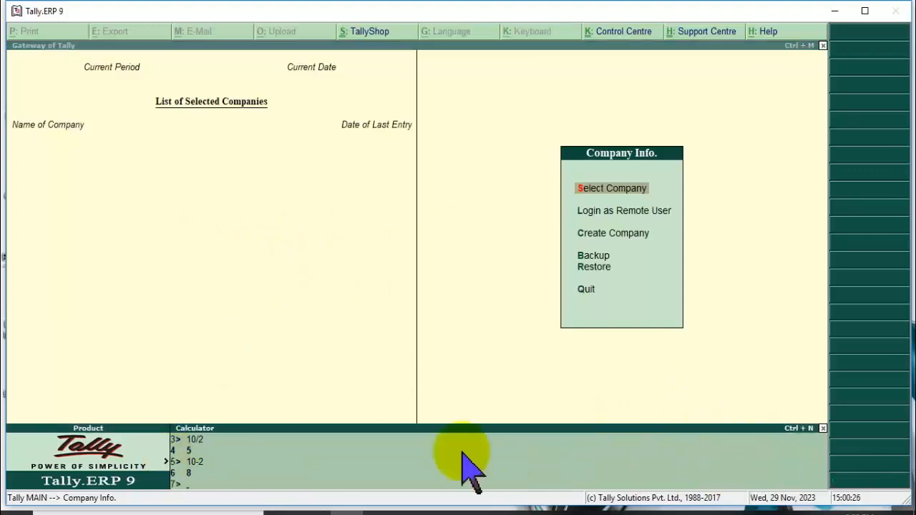
left_click(501, 279)
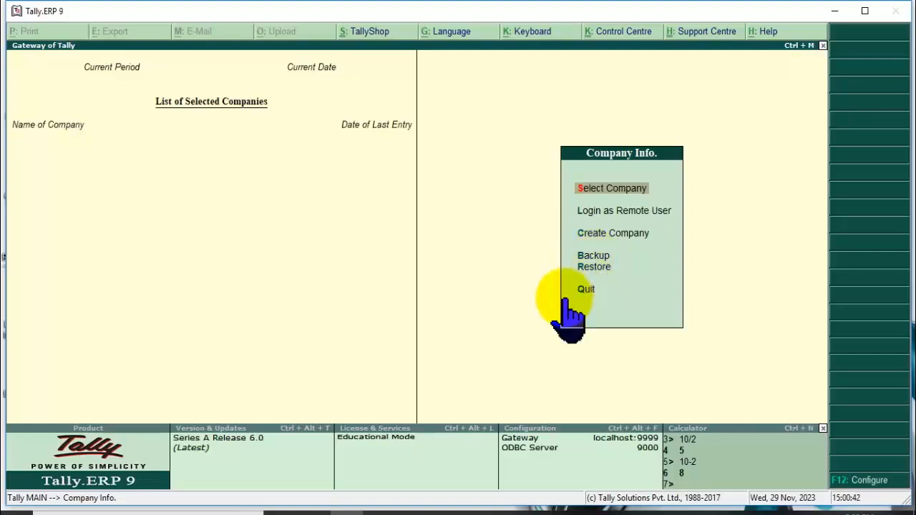
Open the company creation form and keep the default data directory
left_click(619, 239)
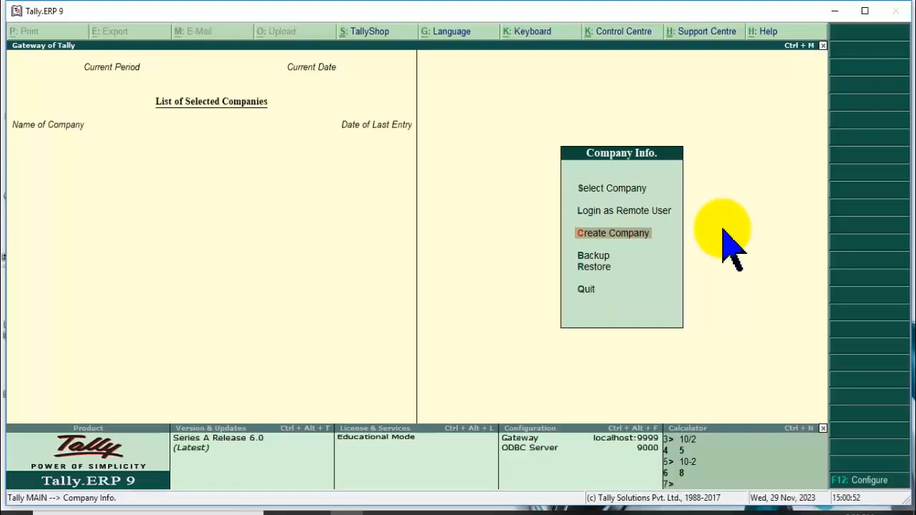
key("Return")
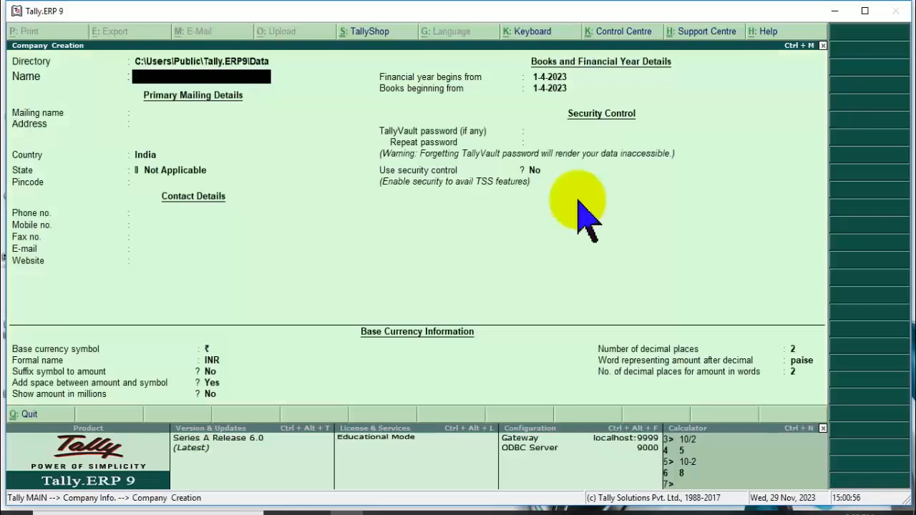
left_click(292, 131)
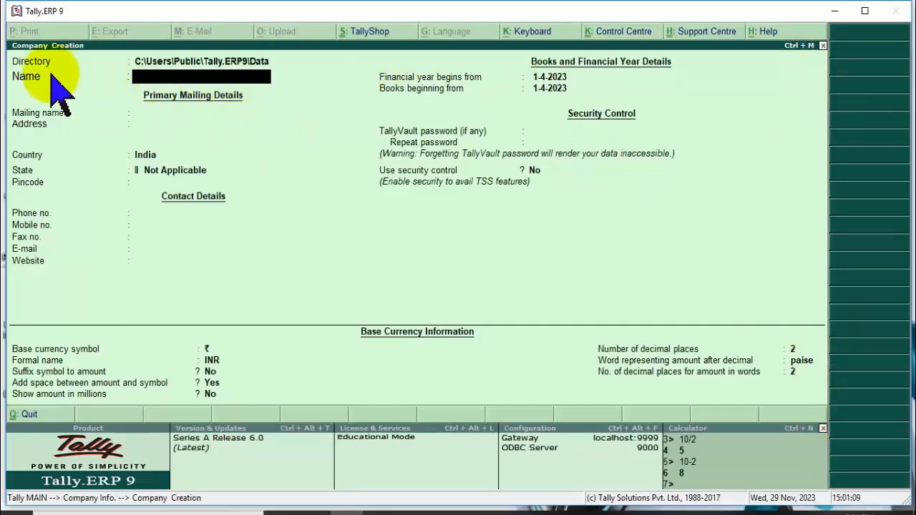
left_click(143, 63)
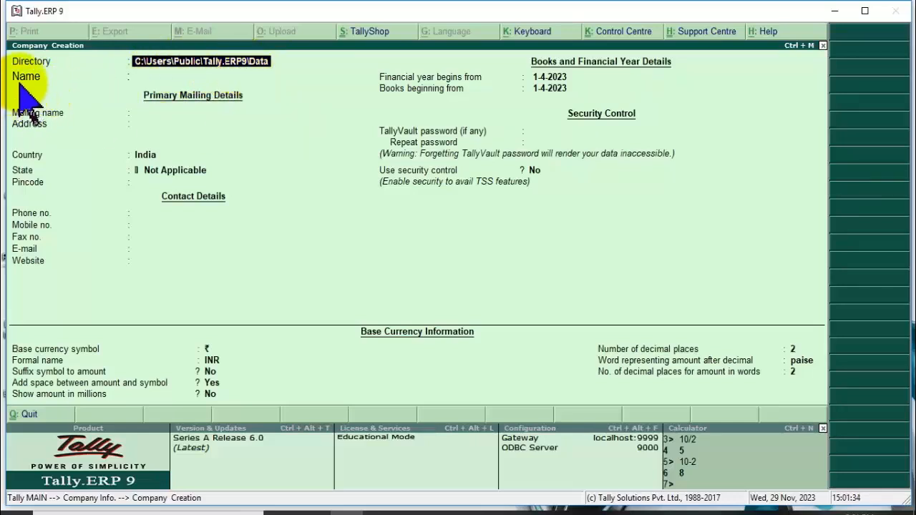
key("Return")
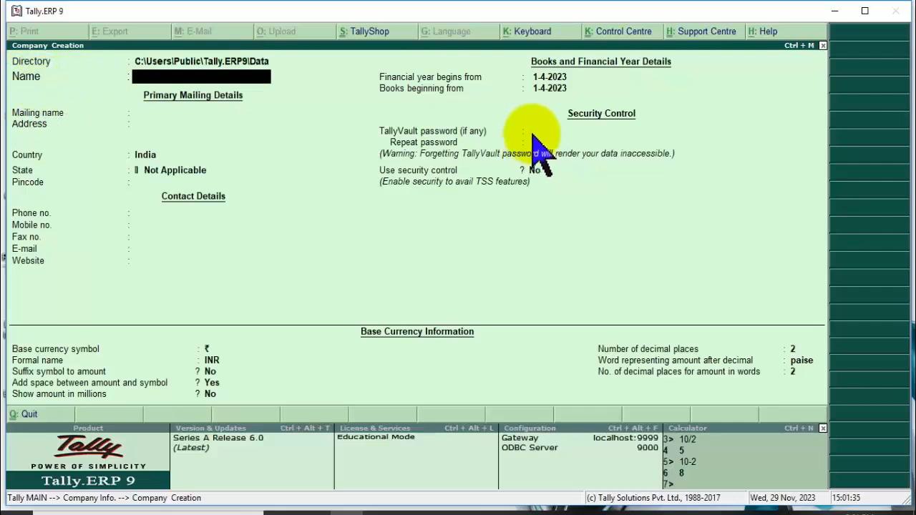
Name the company Metro Computer, accept the same mailing name and leave the address blank
type("Metro")
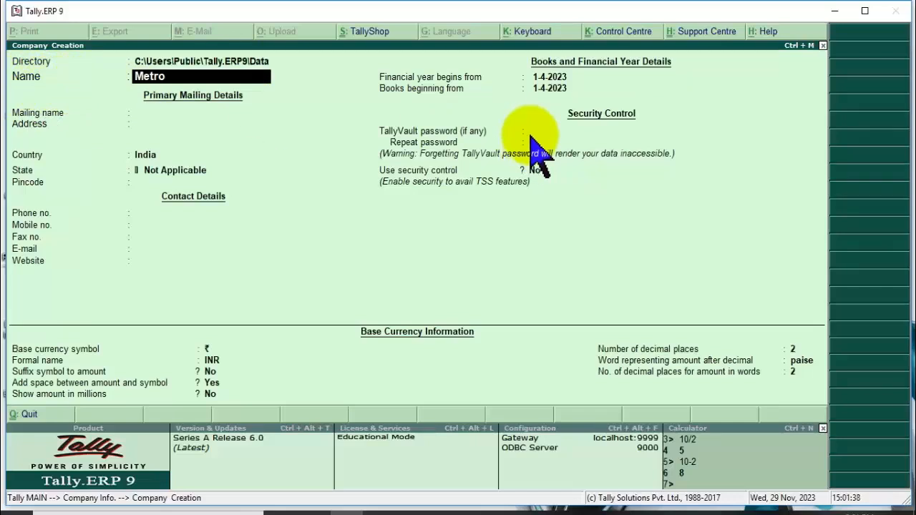
type(" Computer")
key("Return")
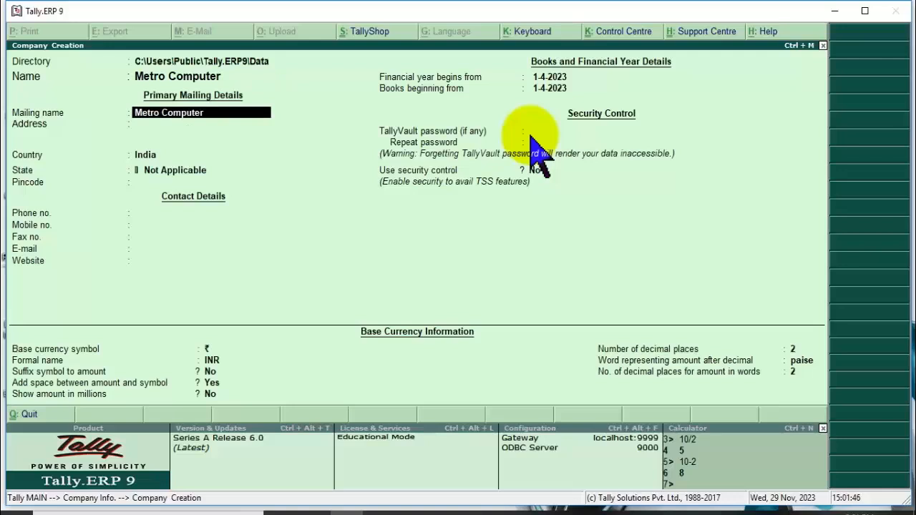
key("Return")
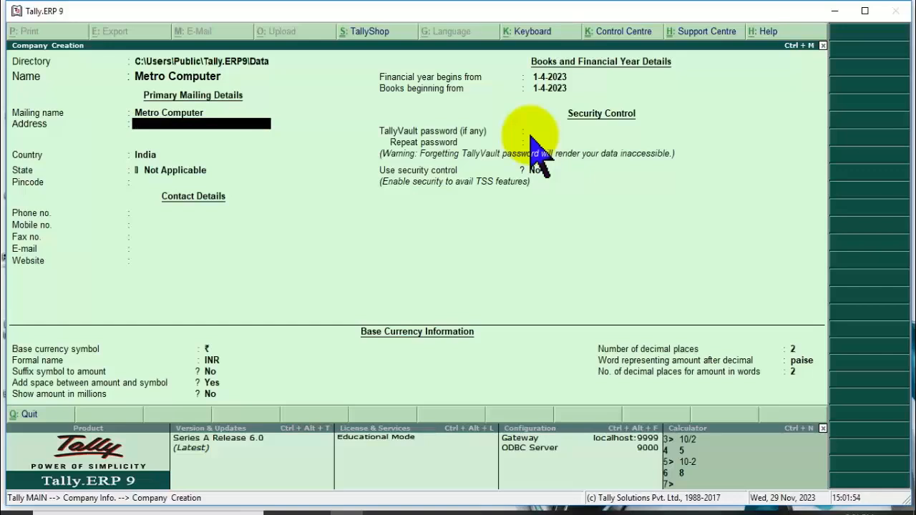
key("Return")
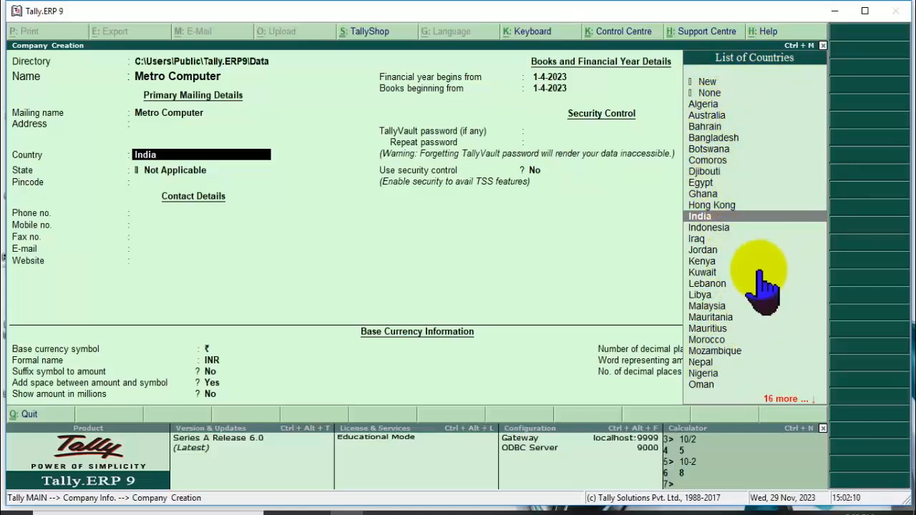
Look through the list of available countries down to its last entry
key("Down")
key("Down")
key("Down")
key("Down")
key("Down")
key("Down")
key("Down")
key("Down")
key("Down")
key("Down")
key("Down")
key("Down")
key("Down")
key("Down")
key("Down")
key("Down")
key("Down")
key("Down")
key("Down")
key("Down")
key("Down")
key("Down")
key("Down")
key("Down")
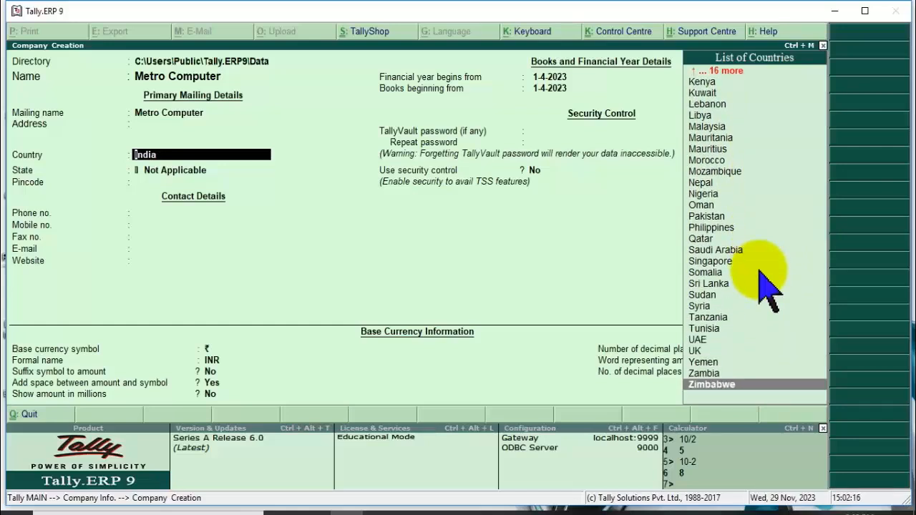
Clear the company's country and try filtering the country list by K, D and B, highlighting Bangladesh
key("Right")
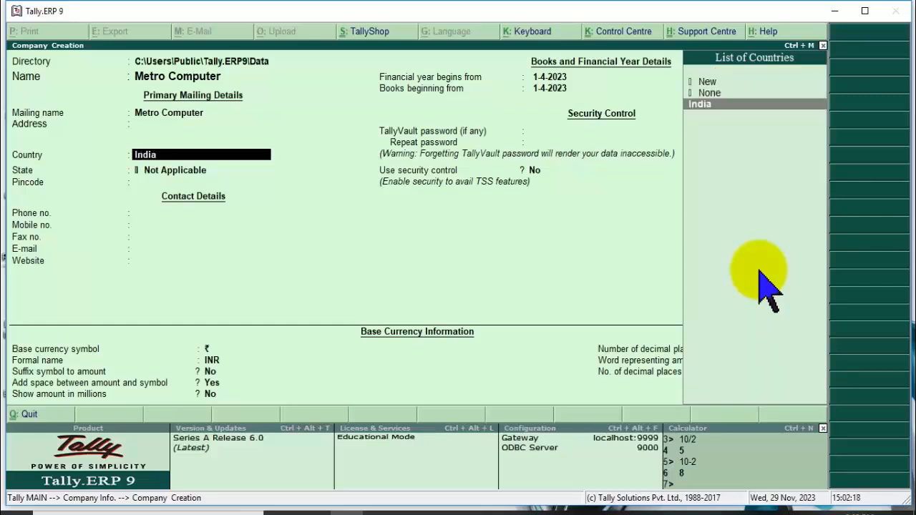
key("BackSpace")
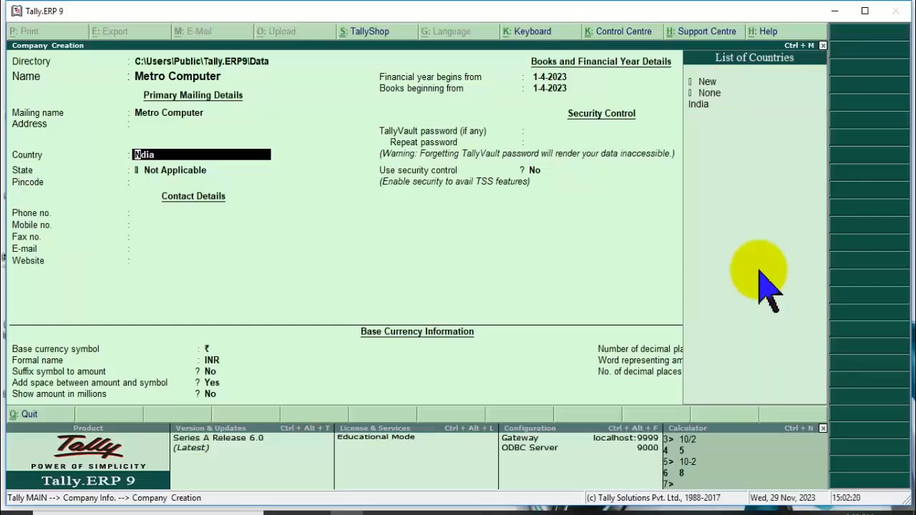
key("Return")
key("Return")
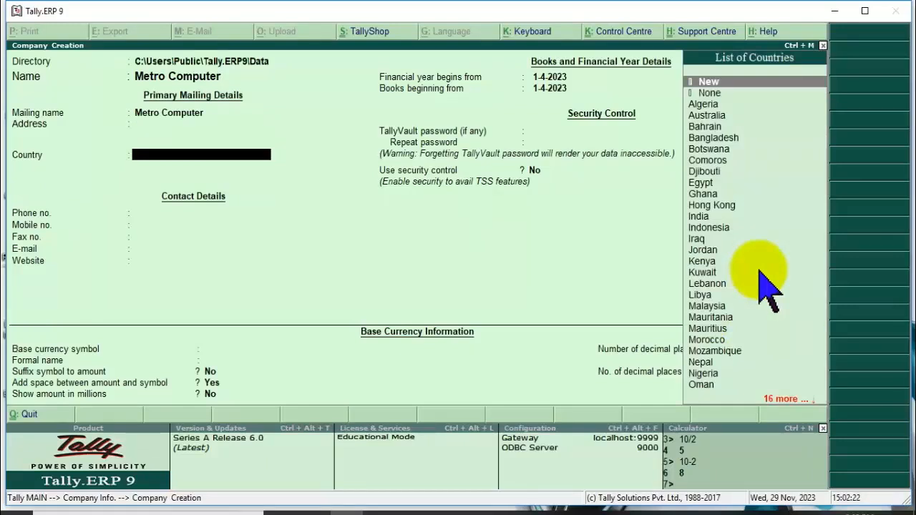
type("K")
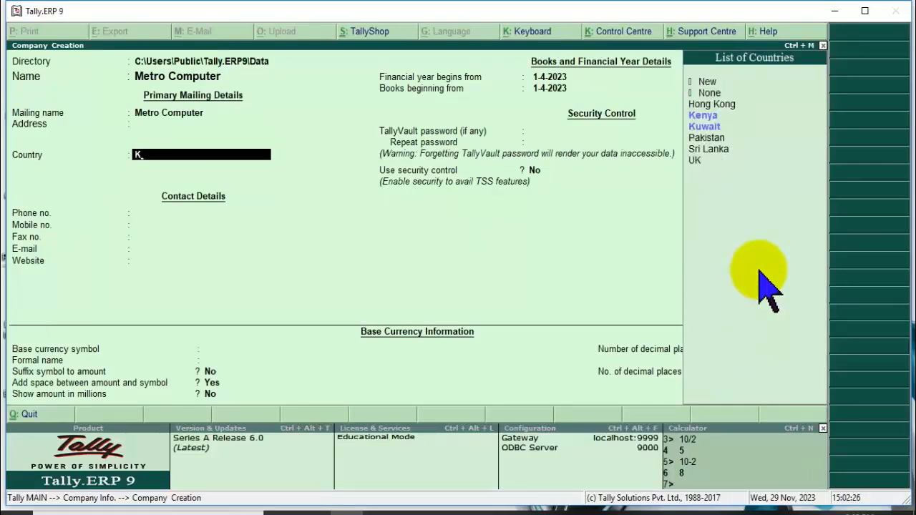
key("BackSpace")
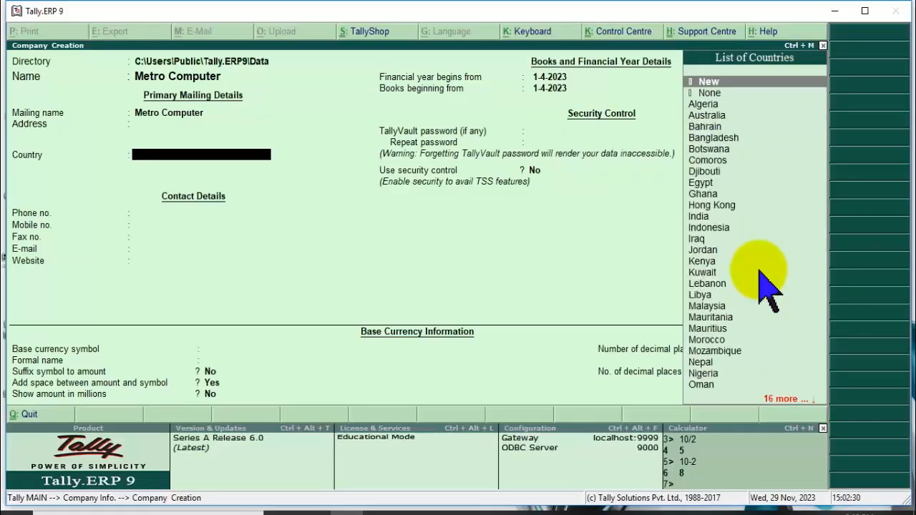
type("D")
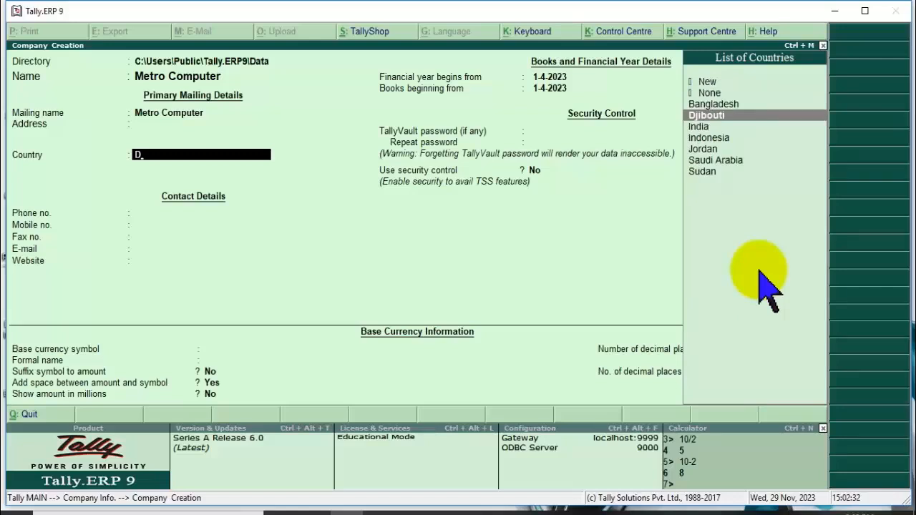
key("BackSpace")
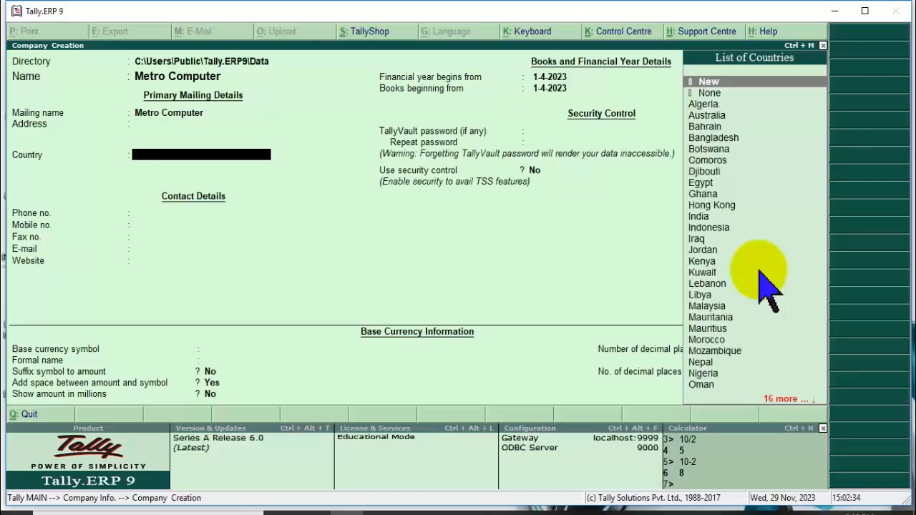
type("B")
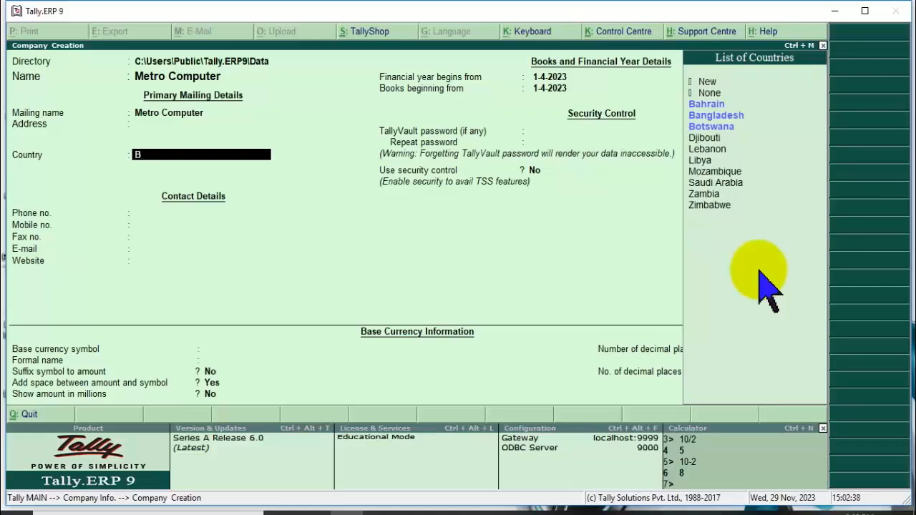
key("Down")
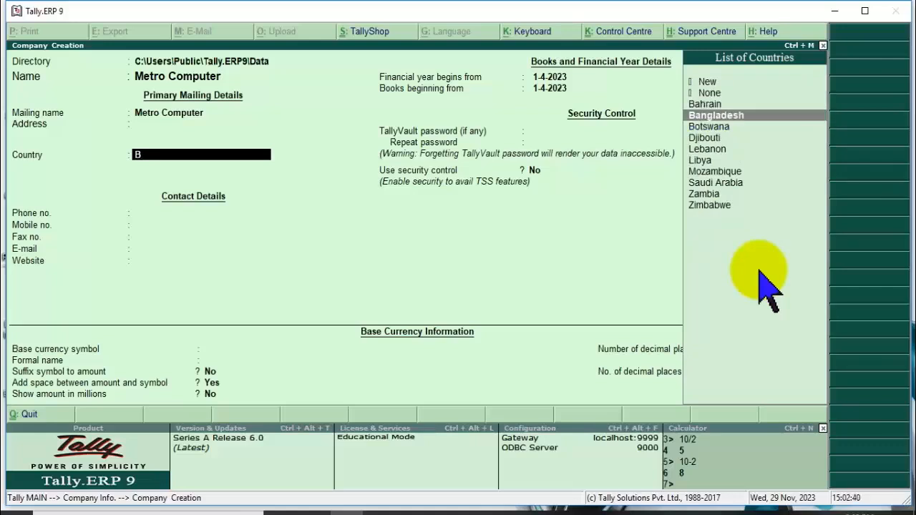
Filter the country list by In and set the company's country to India
key("BackSpace")
type("In")
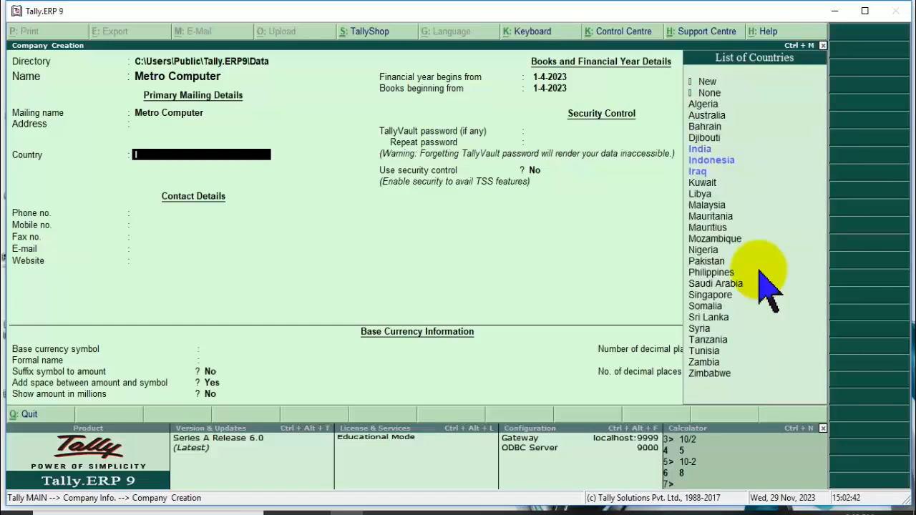
key("Down")
key("Down")
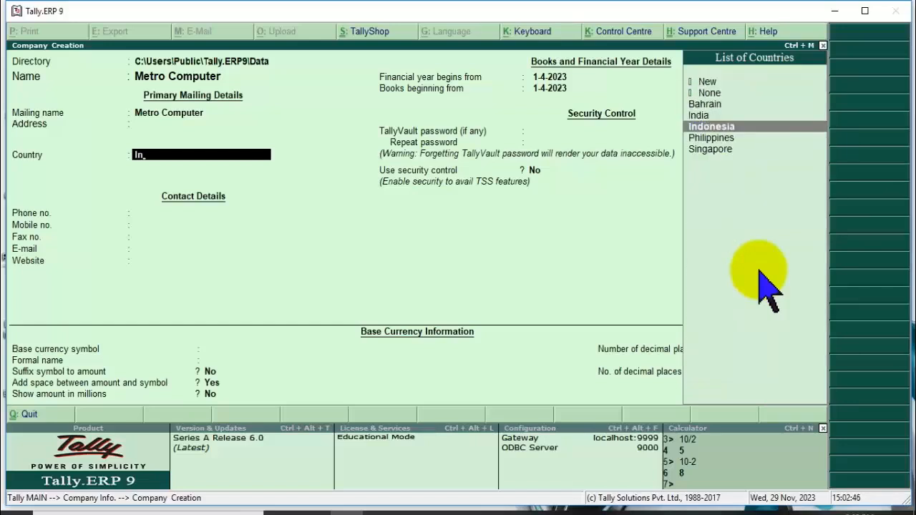
key("Up")
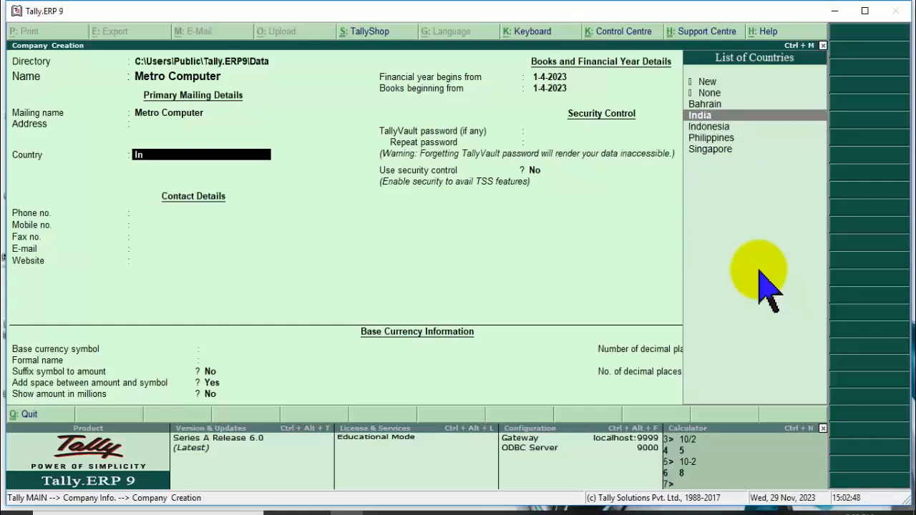
key("Return")
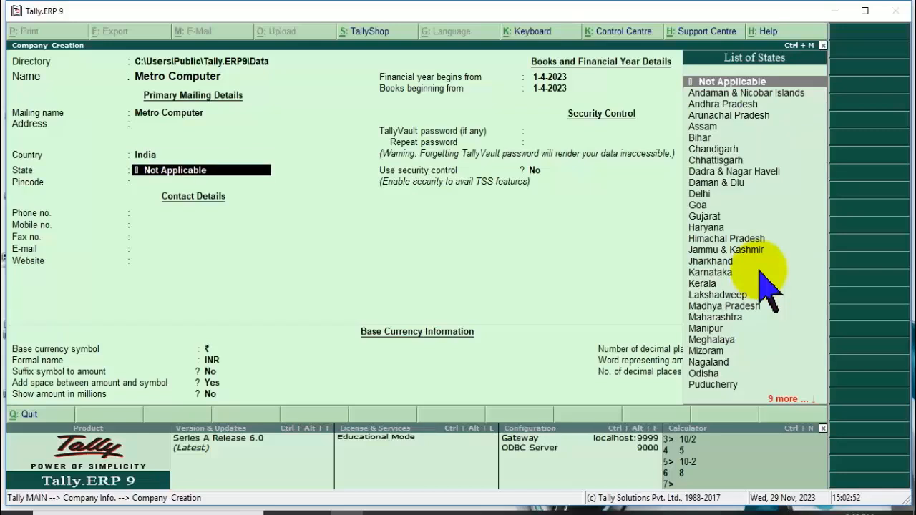
Try Hong Kong as the company's country, and change it back to India
key("BackSpace")
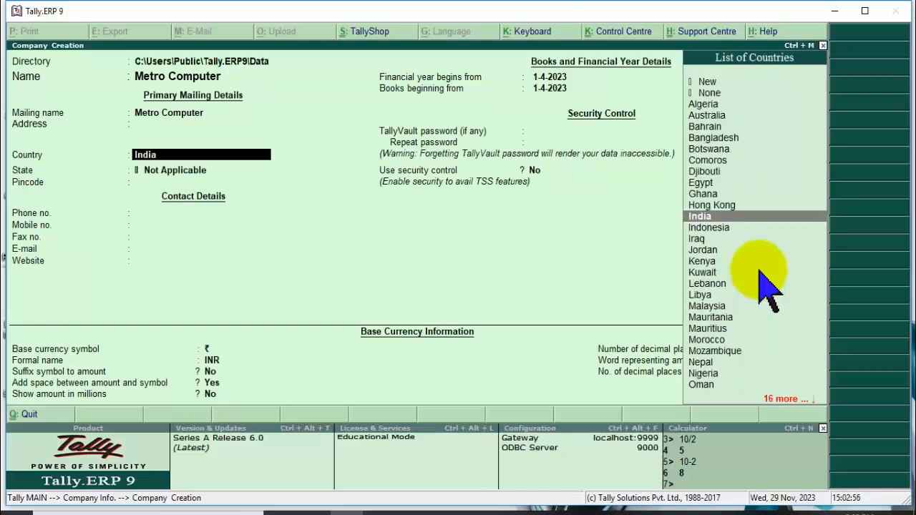
key("Up")
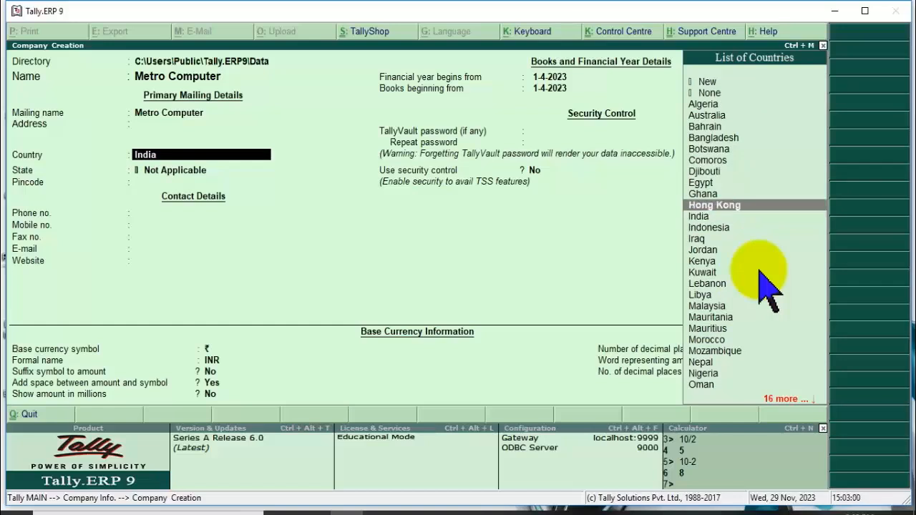
key("Return")
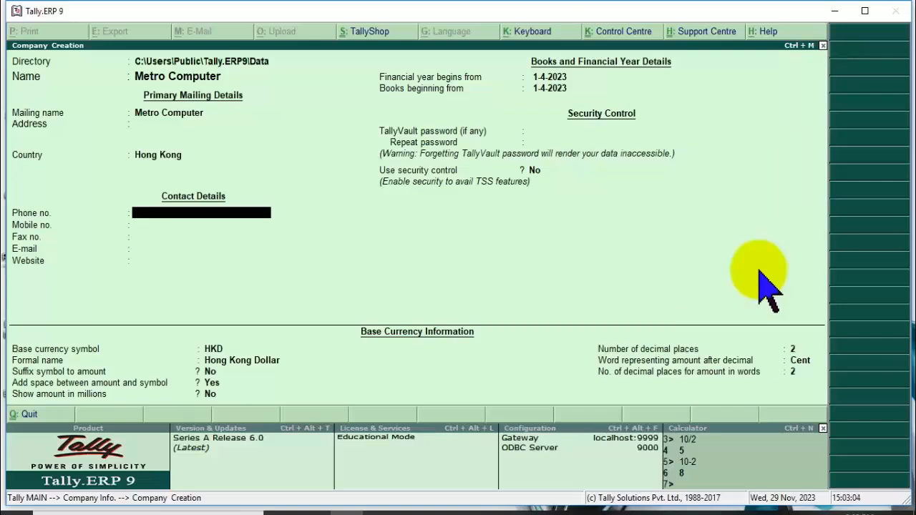
key("BackSpace")
type("in")
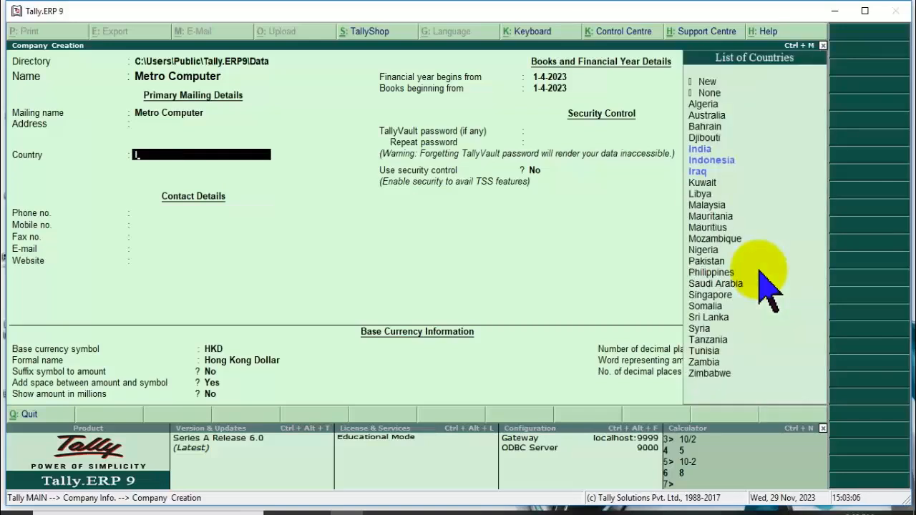
key("Return")
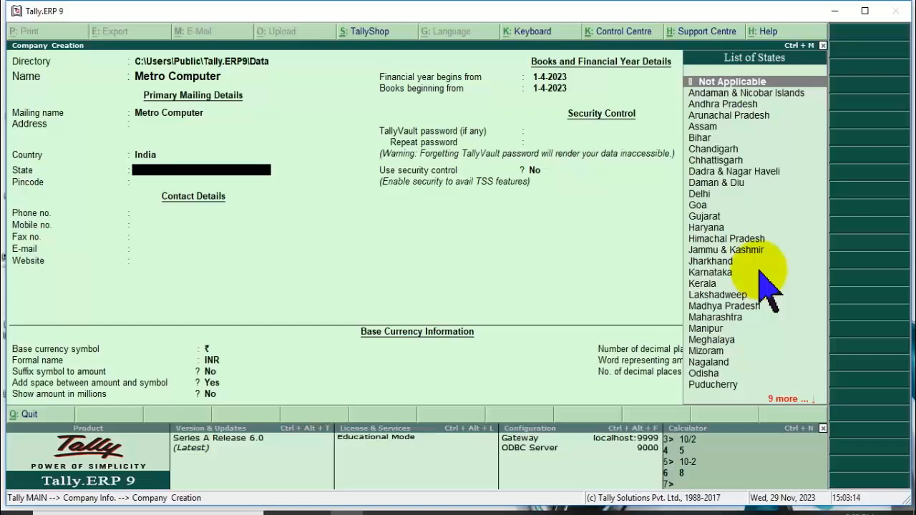
Set the company's state to Uttar Pradesh from the list of states
key("Down")
key("Down")
key("Down")
key("Down")
key("Down")
key("Down")
key("Down")
key("Down")
key("Down")
key("Down")
key("Down")
key("Down")
key("Down")
key("Down")
key("Down")
key("Down")
key("Down")
key("Down")
key("Down")
key("Down")
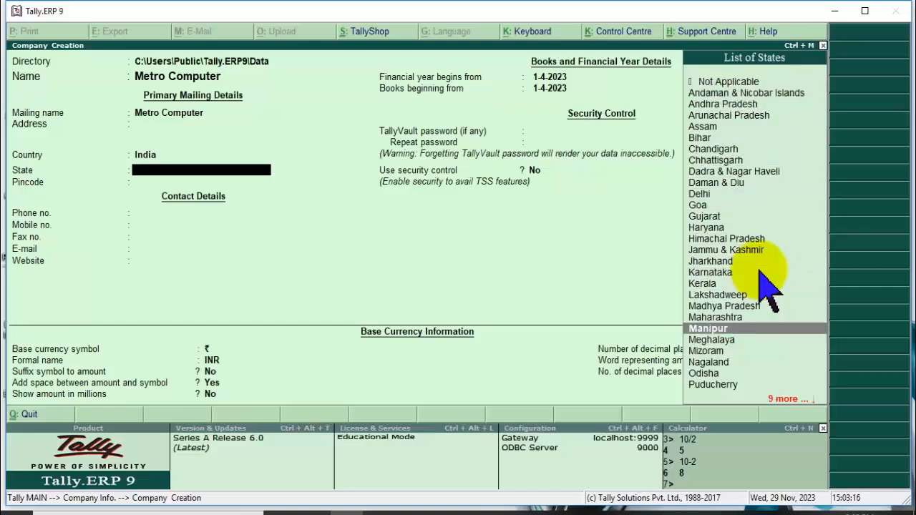
key("Up")
key("Up")
key("Down")
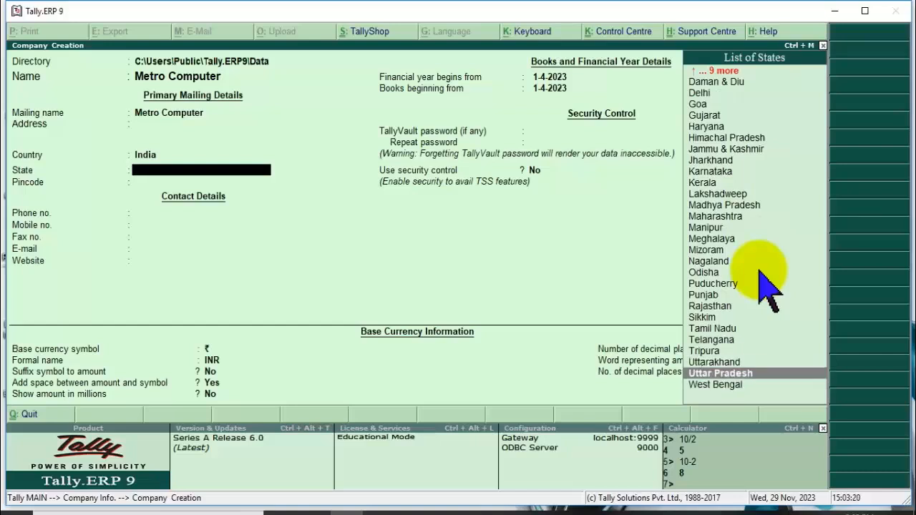
key("Return")
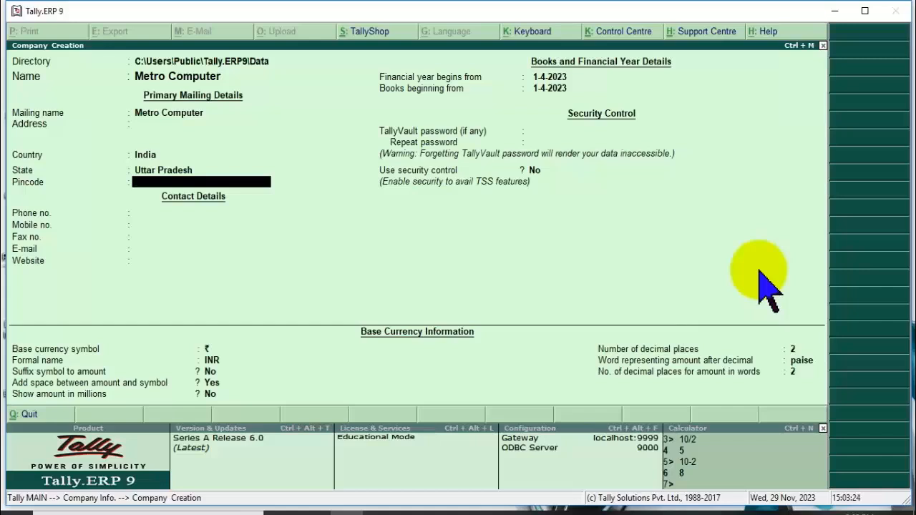
Enter the company's pincode and only the area code with a hyphen as its phone number
type("226018")
key("BackSpace")
key("BackSpace")
type("01")
key("Return")
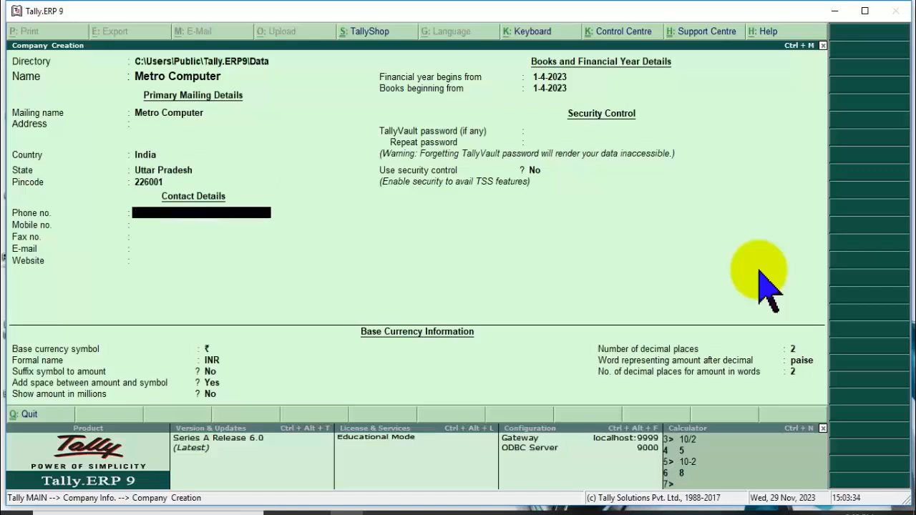
type("0522-")
key("Return")
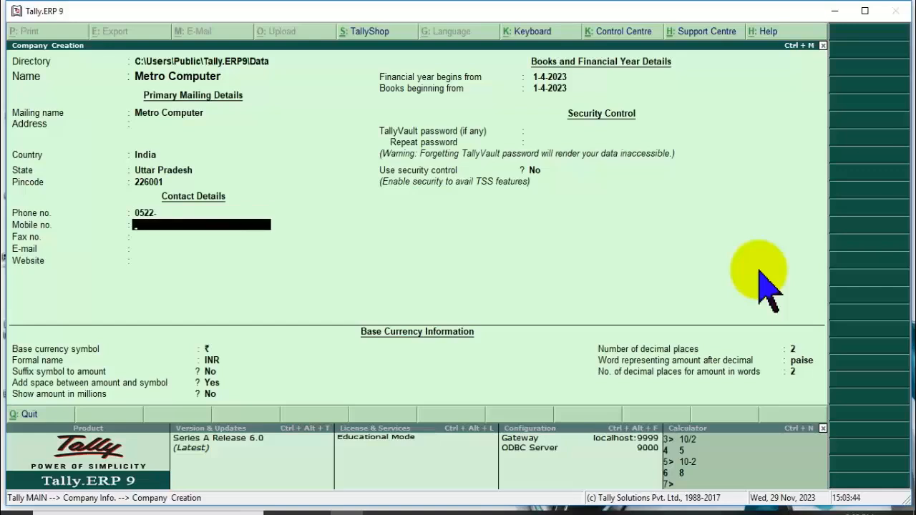
Clear the mobile number after a trial entry, and leave the mobile, fax and e-mail fields blank
type("+91-9807")
key("BackSpace")
key("BackSpace")
key("BackSpace")
key("BackSpace")
key("BackSpace")
key("BackSpace")
key("BackSpace")
key("BackSpace")
key("BackSpace")
key("BackSpace")
key("Return")
key("Return")
key("Return")
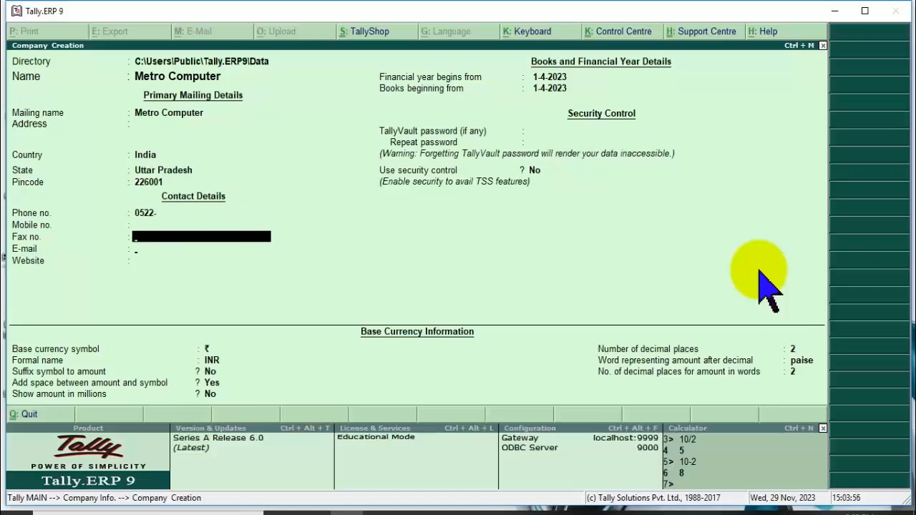
key("Return")
key("Return")
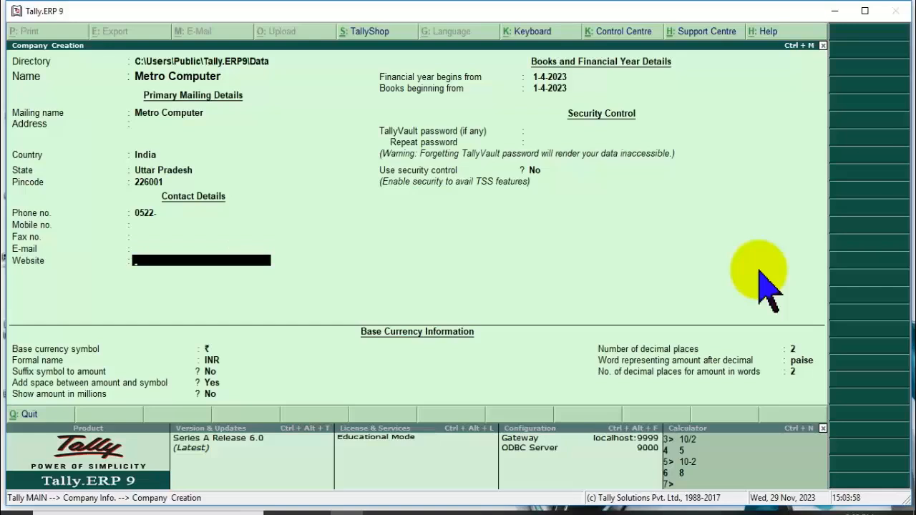
type("www.")
key("BackSpace")
key("BackSpace")
key("BackSpace")
key("BackSpace")
key("Return")
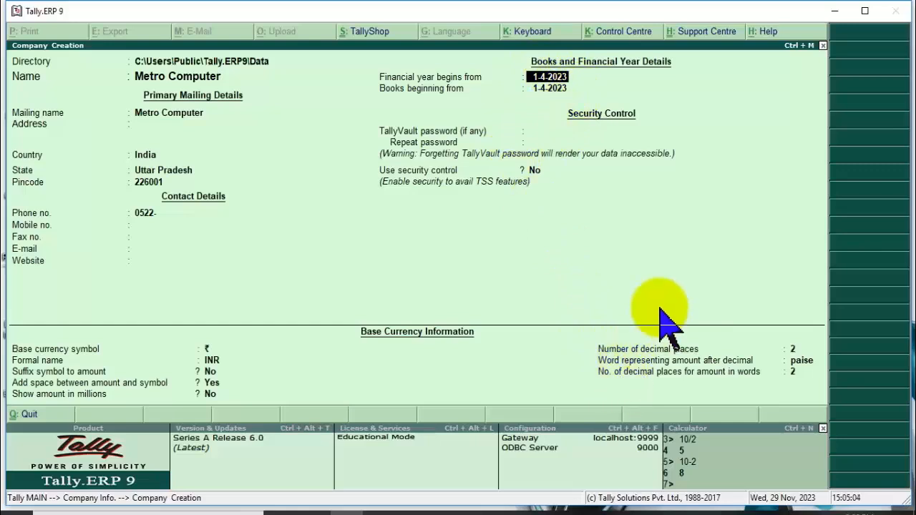
Keep 1-4-2023 as both the financial year start and books beginning date, and return to the TallyVault password
key("Return")
key("Return")
key("Return")
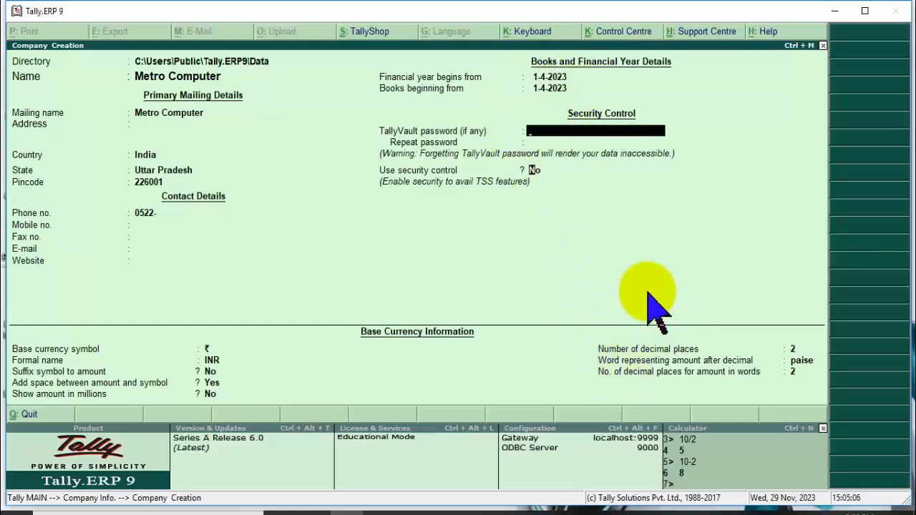
key("BackSpace")
Try increasingly long TallyVault passwords to compare their strength, and start deleting the entry
type("*")
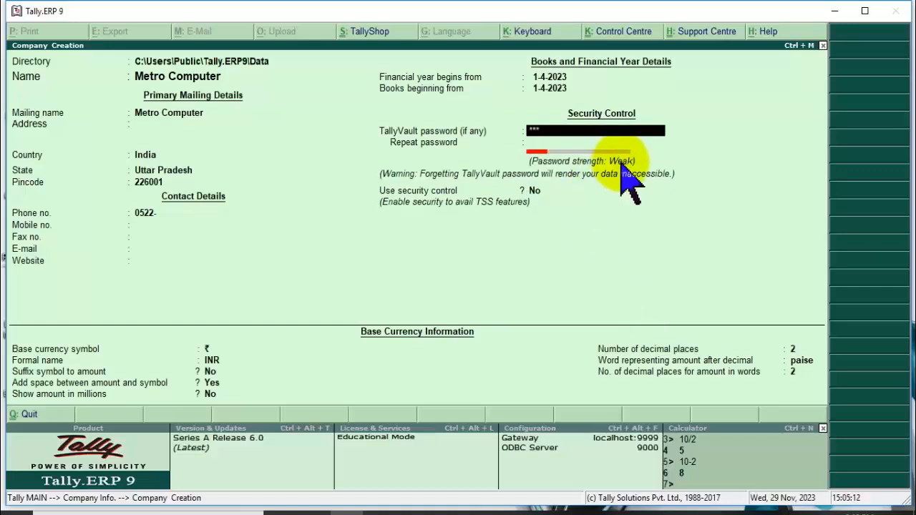
type("**********")
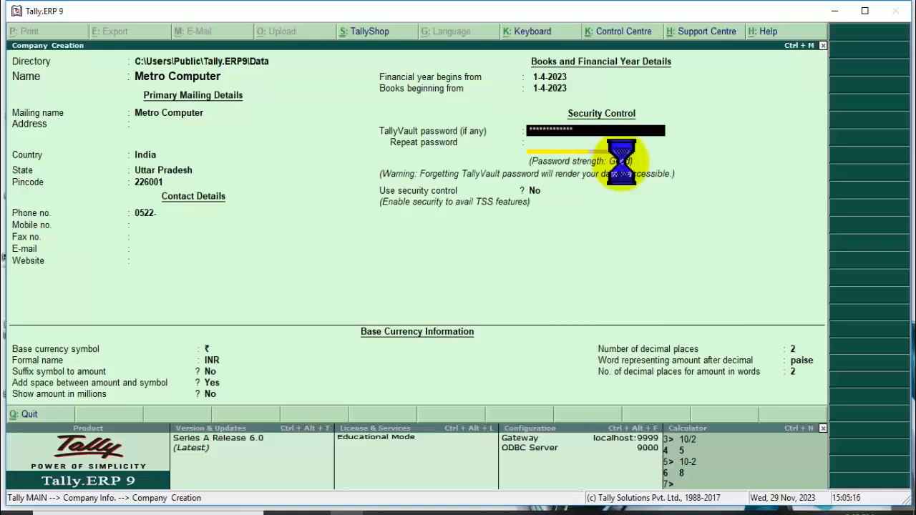
type("********")
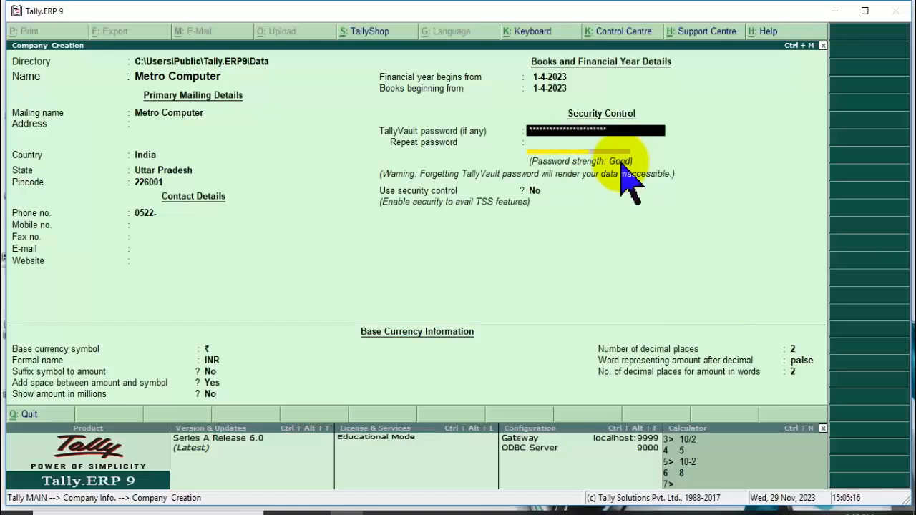
type("**")
key("BackSpace")
key("BackSpace")
key("BackSpace")
key("BackSpace")
key("BackSpace")
key("BackSpace")
key("BackSpace")
key("BackSpace")
key("BackSpace")
key("BackSpace")
key("BackSpace")
key("BackSpace")
key("BackSpace")
key("BackSpace")
key("BackSpace")
key("BackSpace")
key("BackSpace")
key("BackSpace")
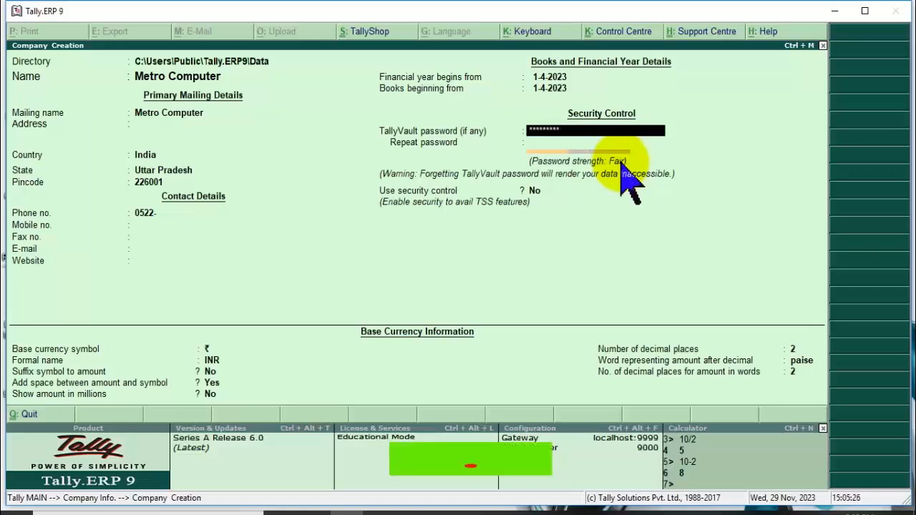